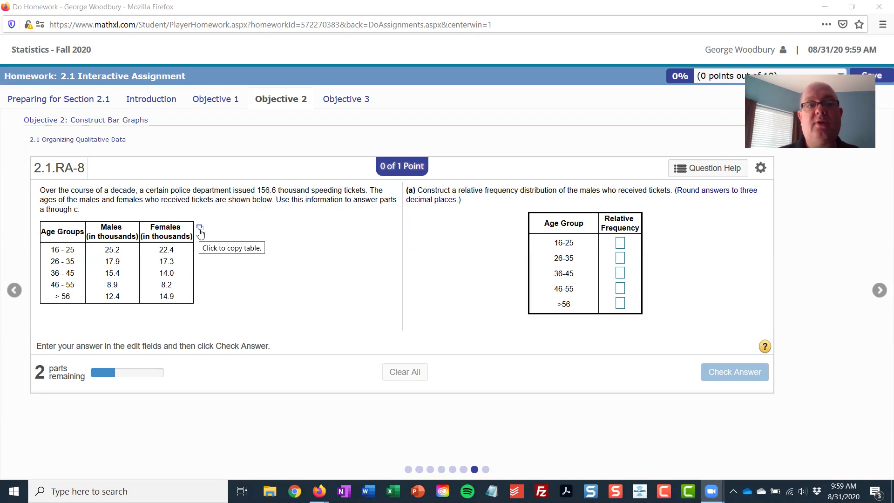
Step: Load the speeding-ticket age-group table into StatCrunch and bring up the Bar Plot choices
click(200, 228)
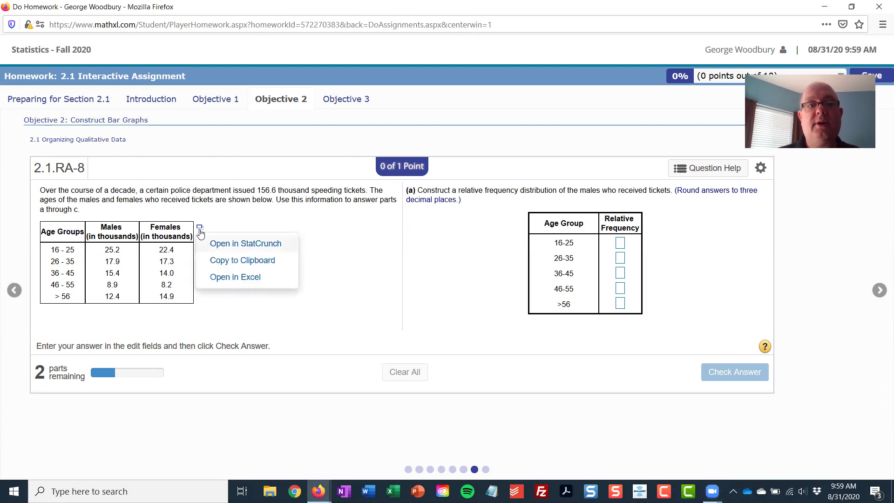
click(262, 248)
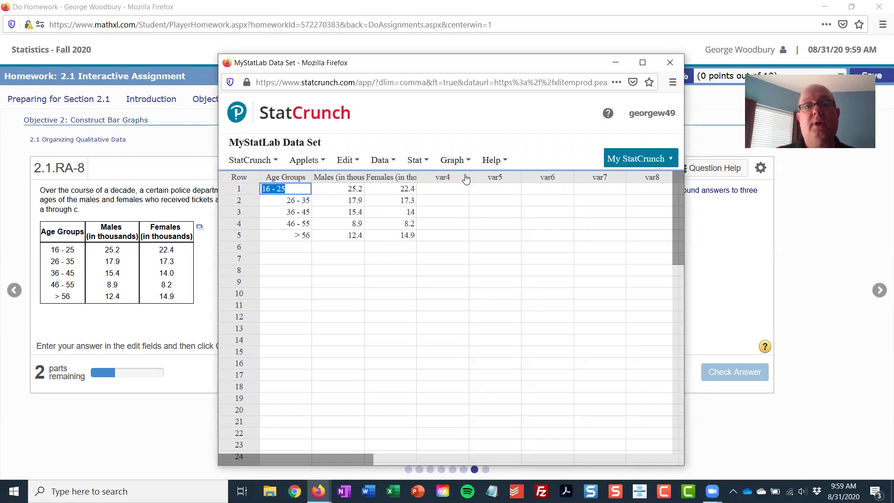
click(466, 161)
mouse_move(465, 182)
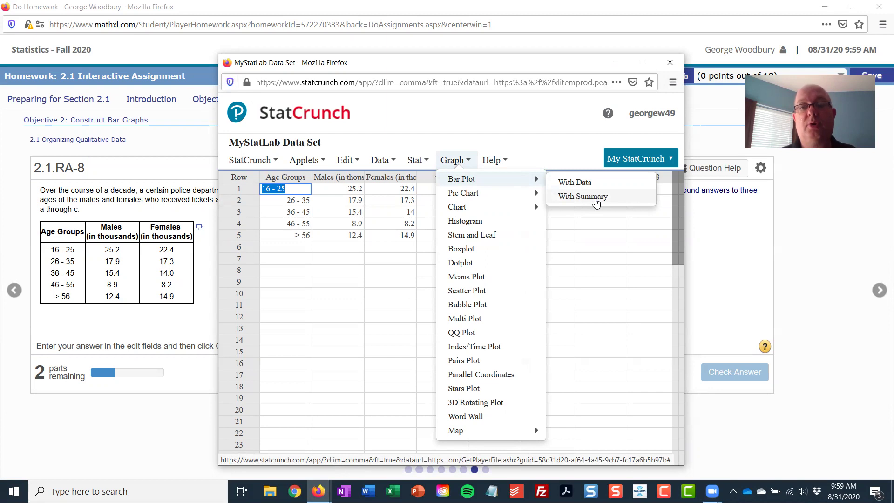
Step: Set up a summary bar plot: Age Groups categories, Males counts, Relative Frequency, worksheet order, values above bars
click(596, 201)
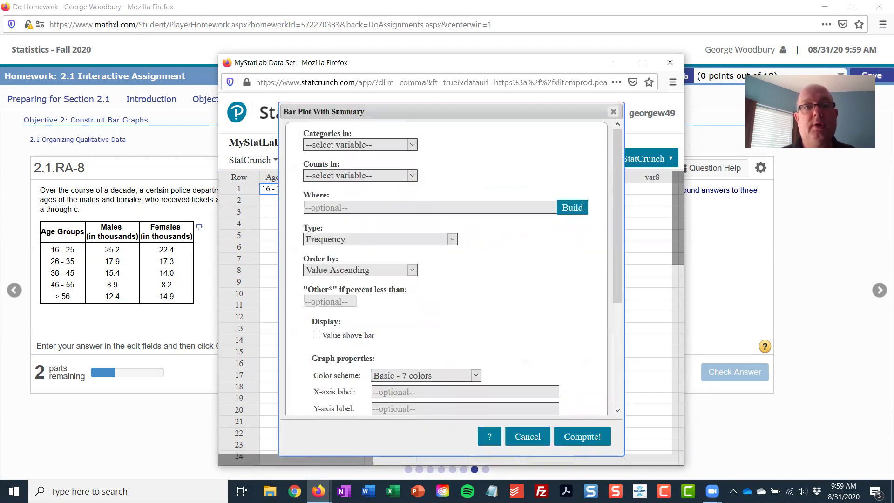
click(385, 145)
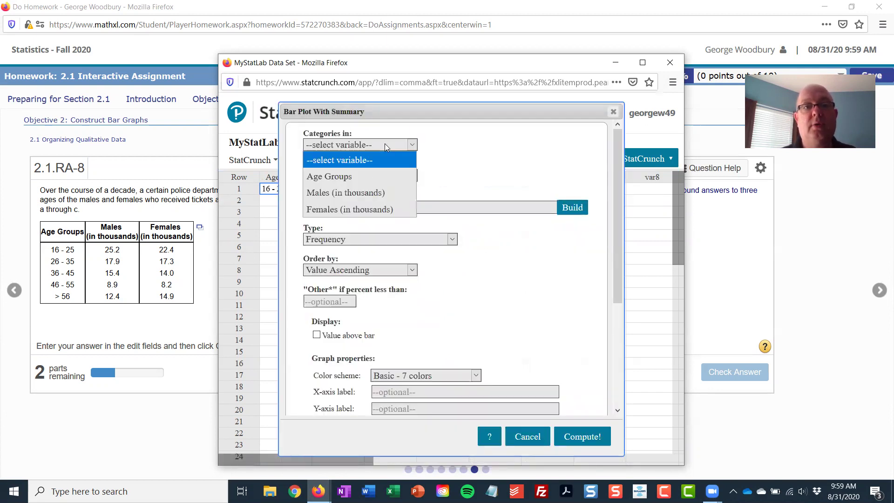
click(362, 176)
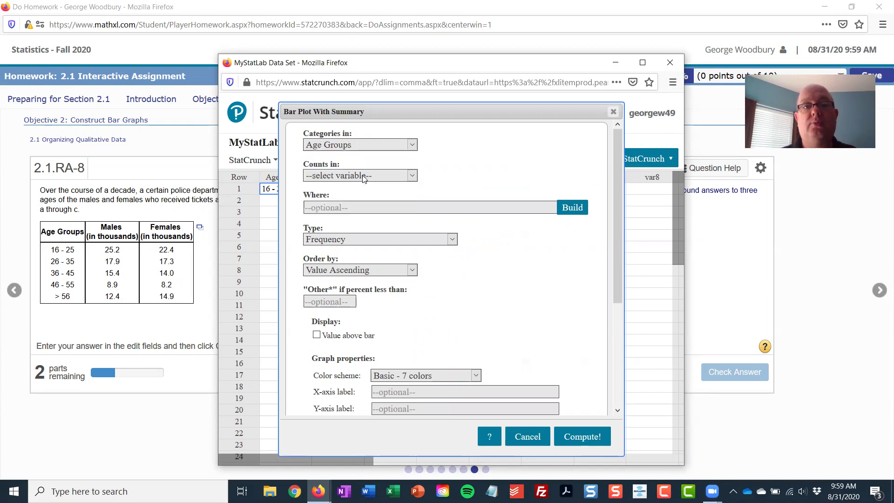
click(362, 175)
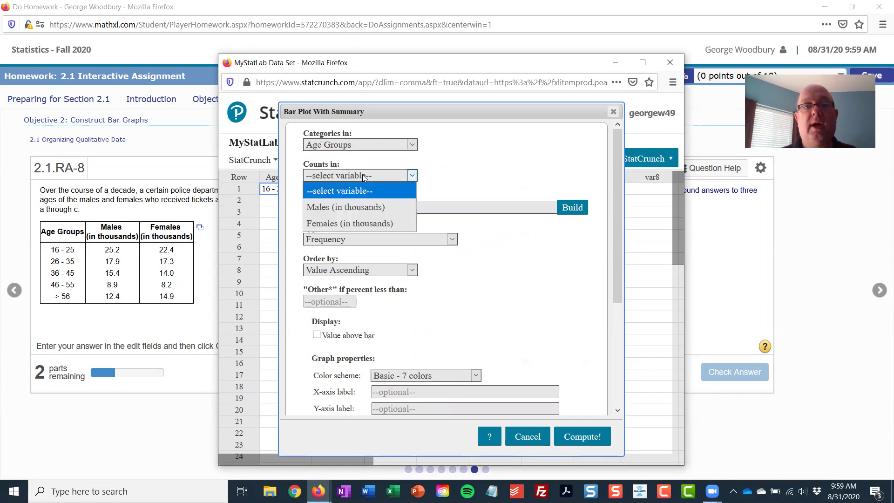
click(356, 201)
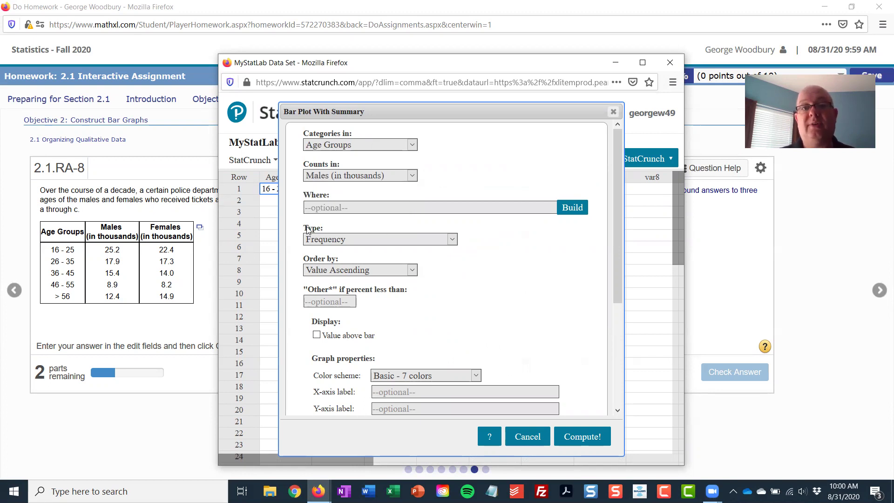
click(337, 241)
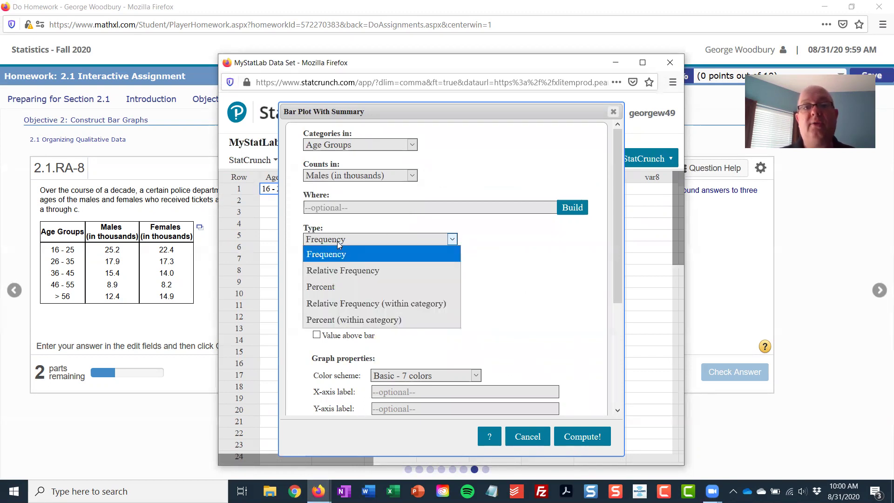
click(339, 269)
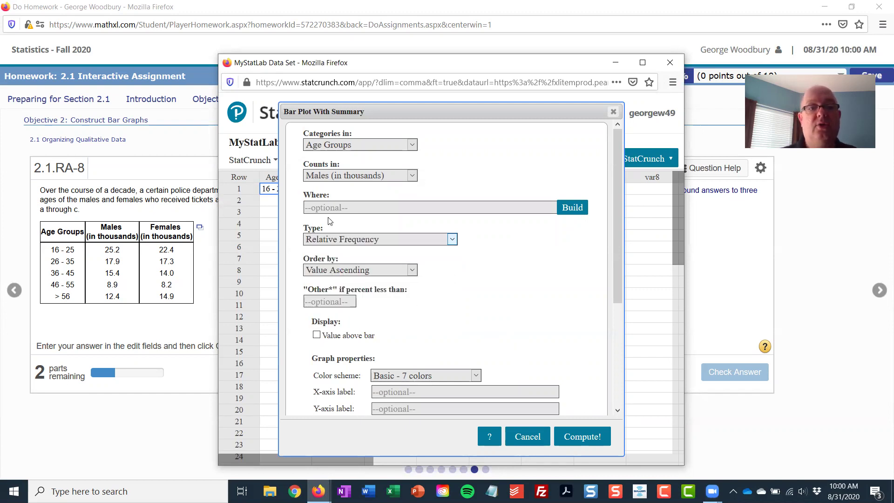
click(389, 275)
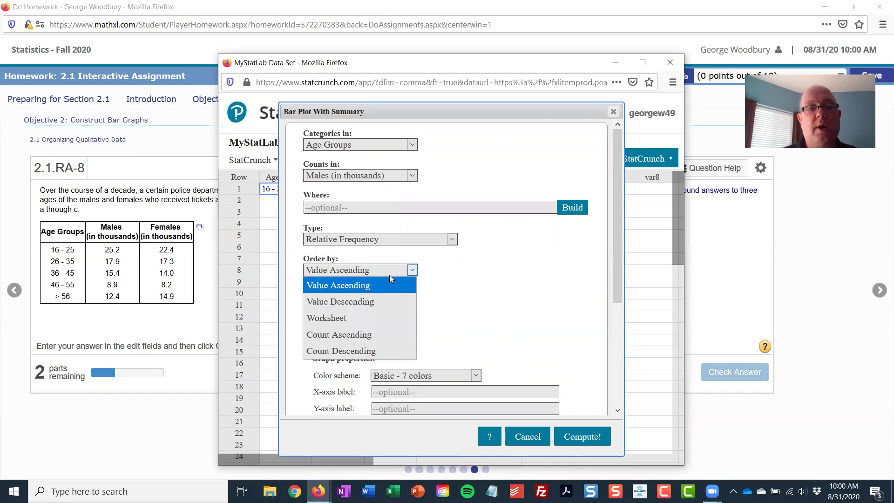
click(368, 313)
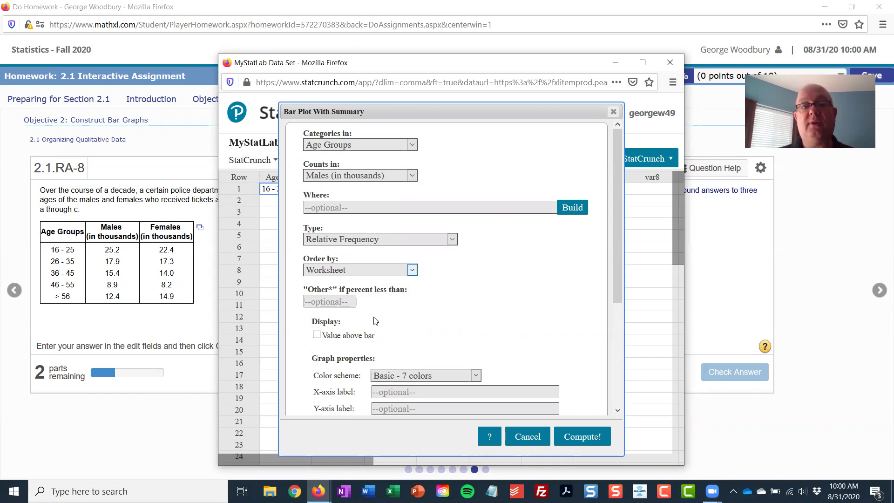
click(317, 335)
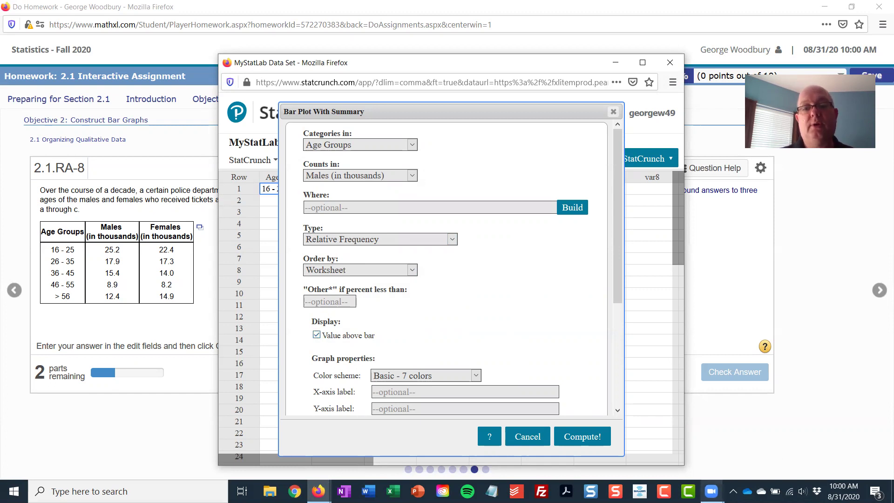
Step: Compute the male relative-frequency bar graph and enlarge it to read 0.316, 0.224, 0.193, 0.112, 0.155
click(582, 439)
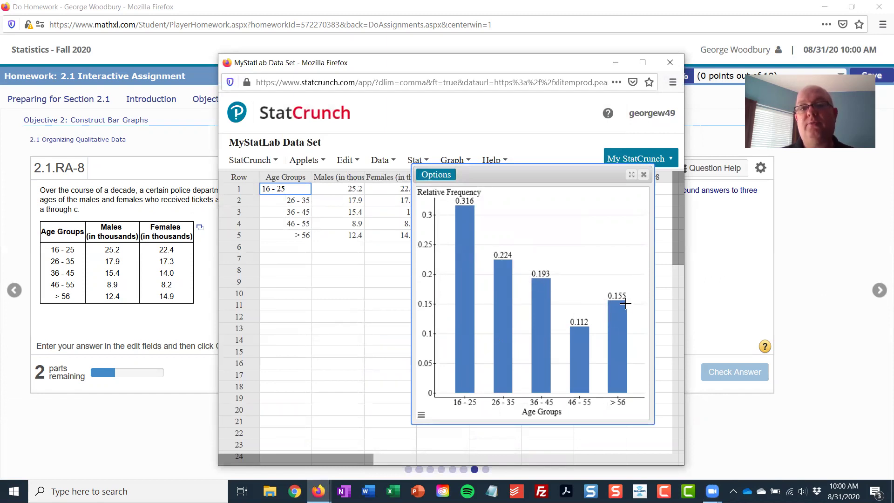
mouse_move(625, 304)
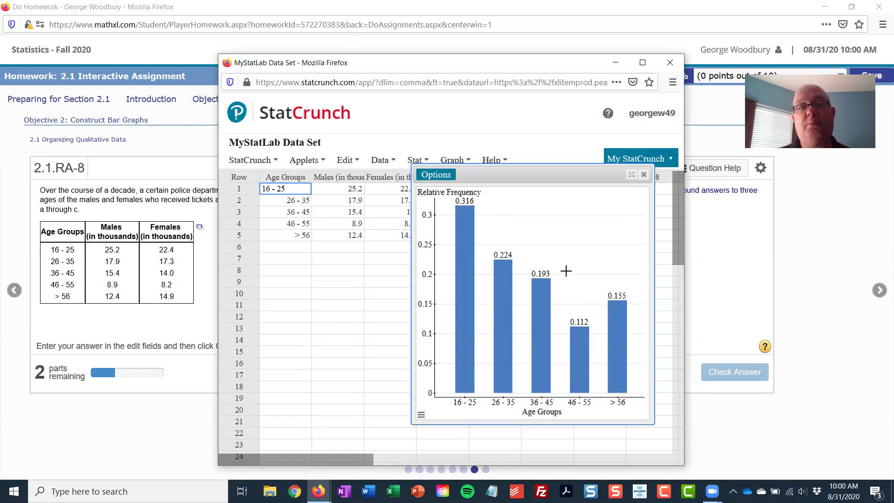
mouse_move(464, 230)
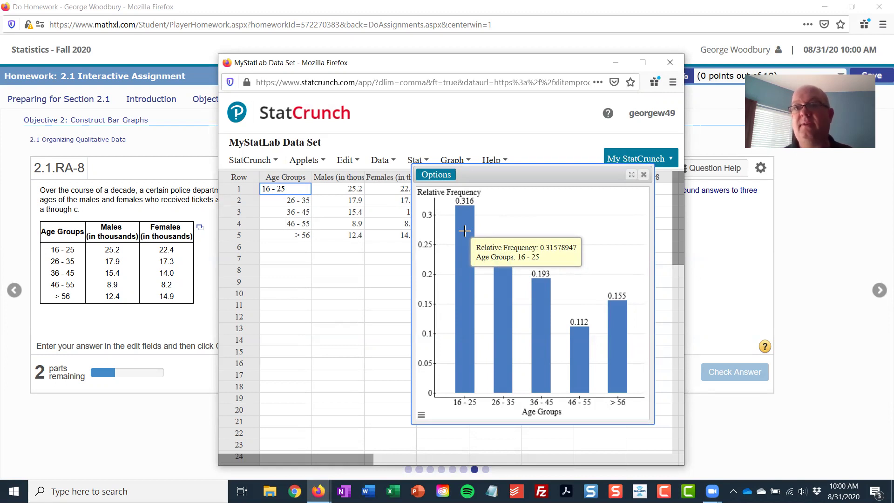
click(632, 176)
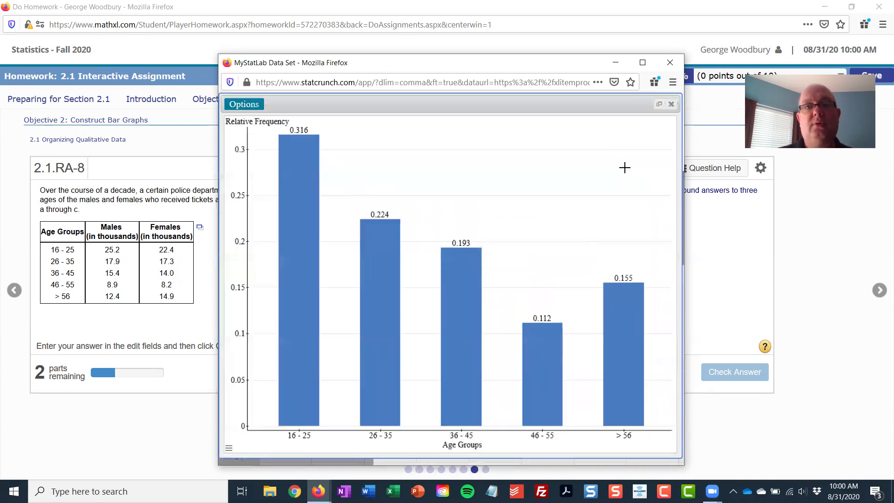
Step: Place the MathXL homework on the left half of the screen and the StatCrunch graph on the right
click(190, 13)
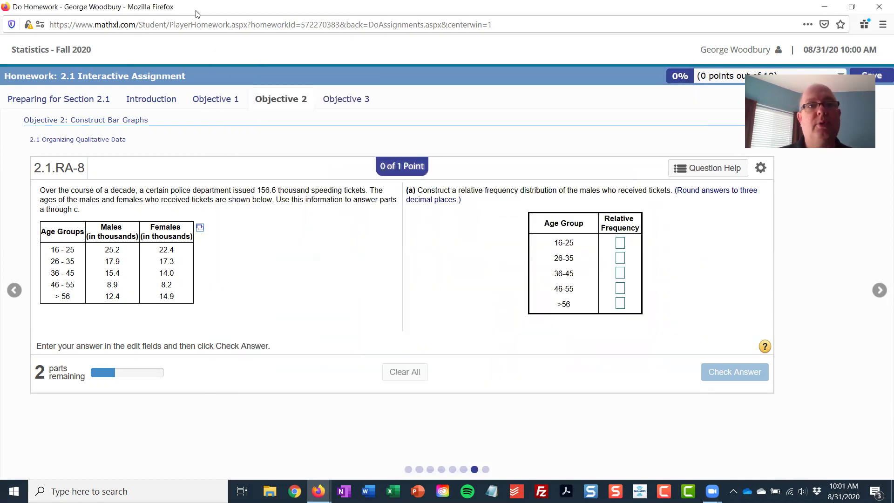
double_click(307, 11)
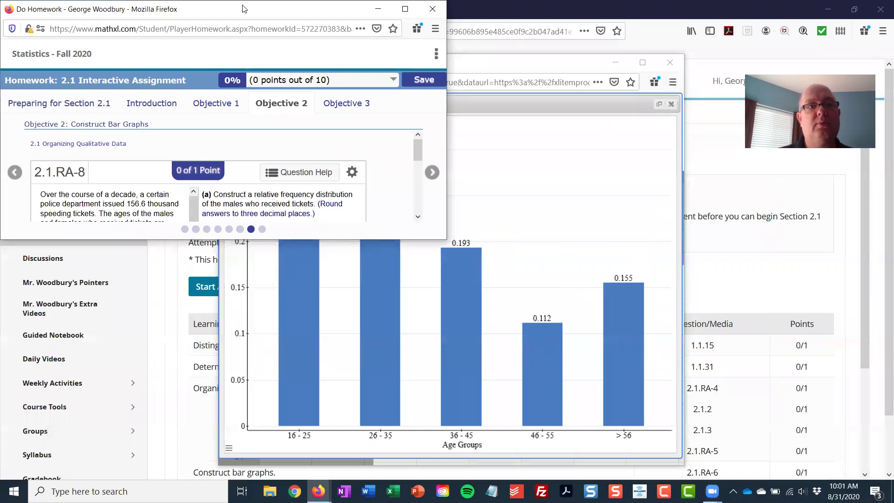
drag(242, 13, 2, 60)
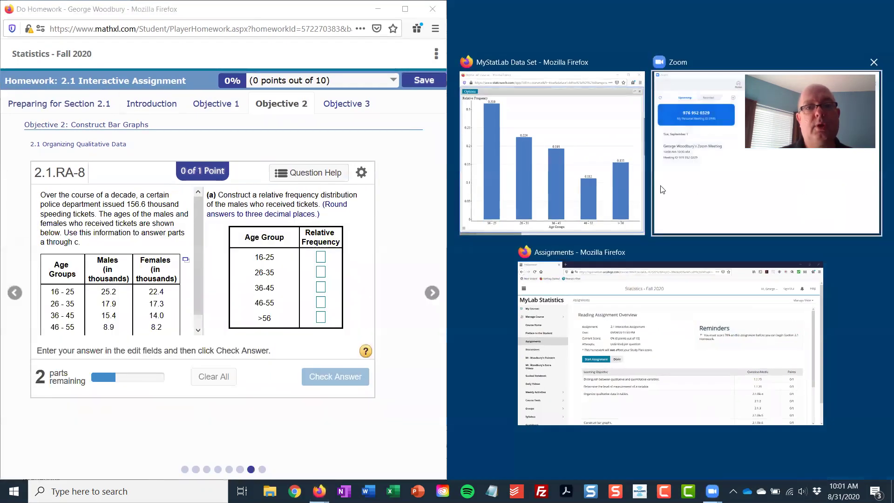
click(566, 149)
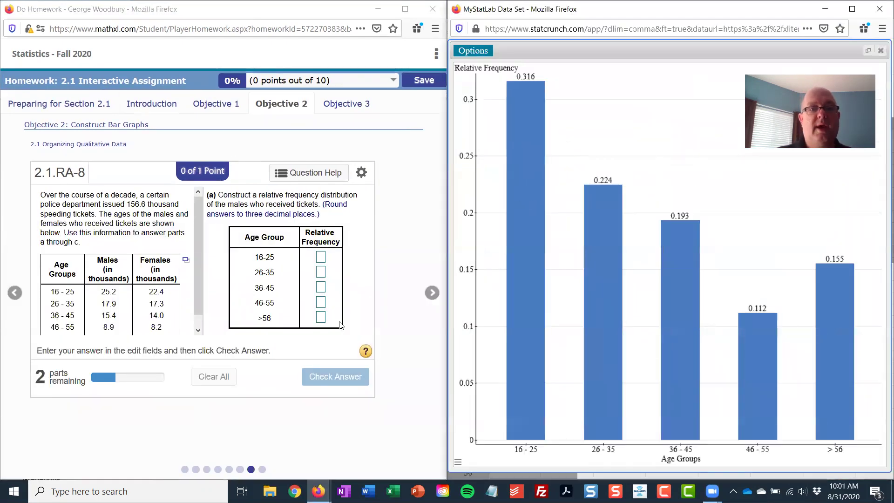
Step: Enter the male relative frequencies .316, .224 and .193 for the first three age groups
click(320, 258)
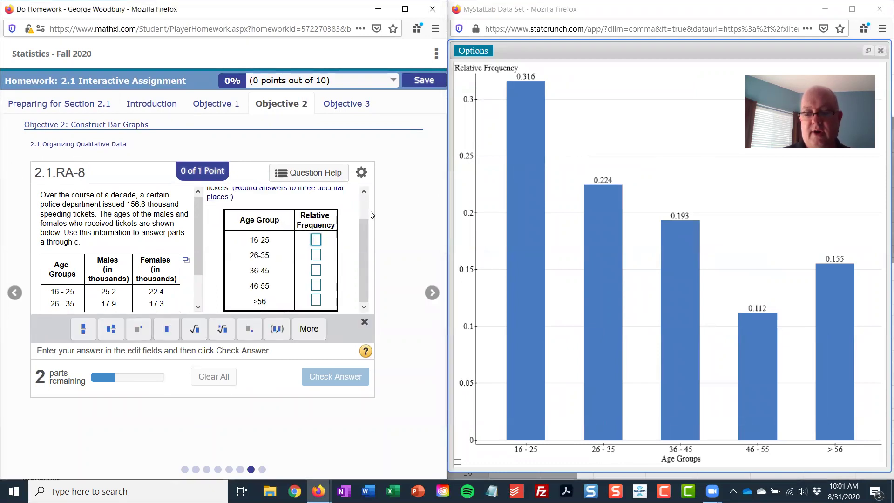
text(.316)
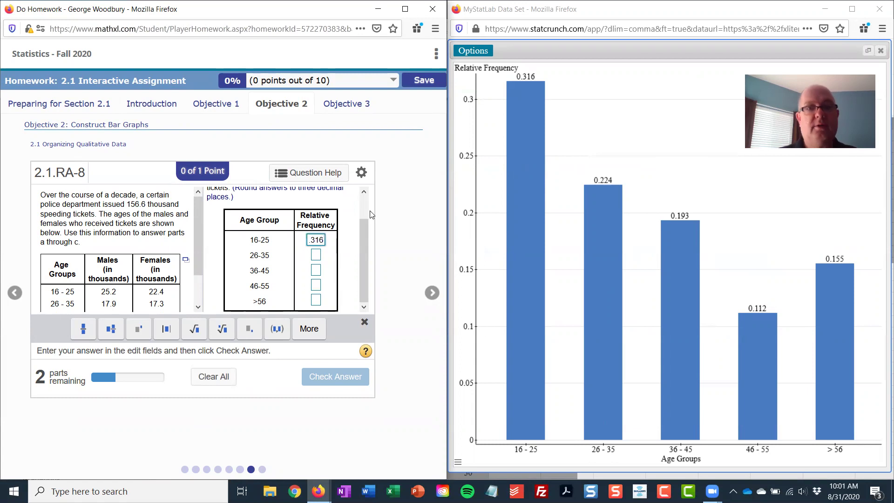
text(.224)
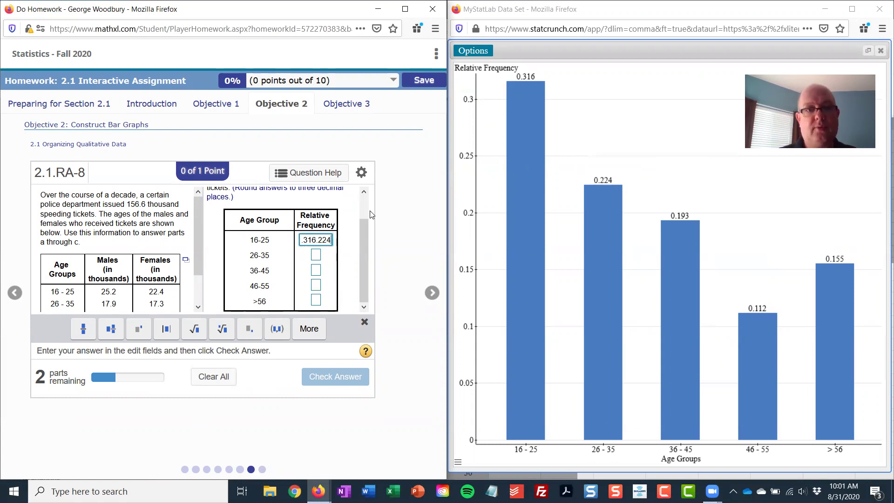
key(BackSpace)
key(BackSpace)
key(BackSpace)
key(BackSpace)
key(Tab)
text(.224)
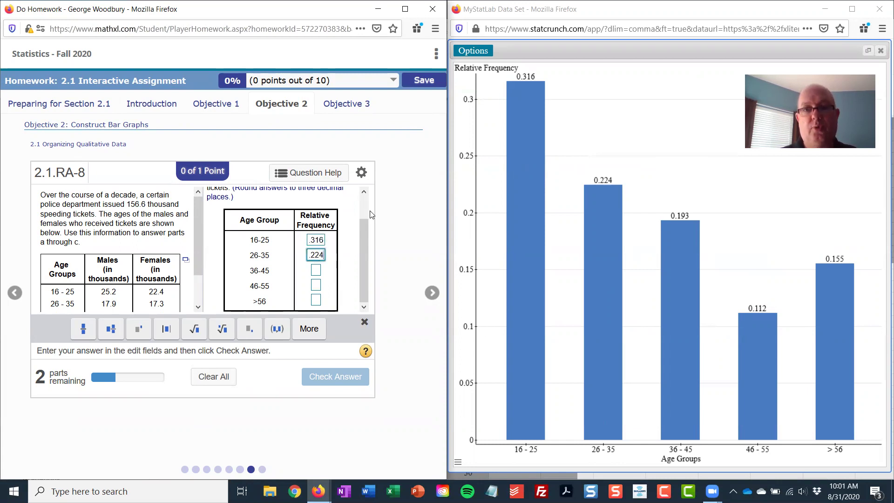
key(Tab)
text(.)
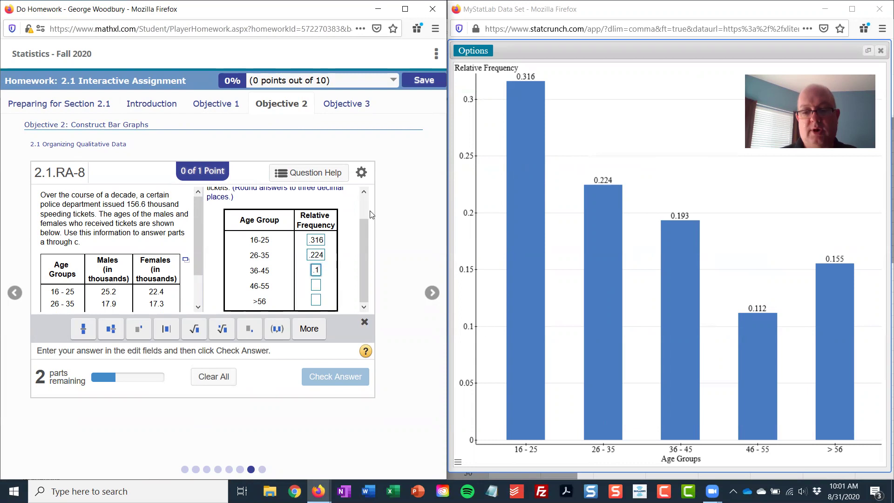
text(93)
Step: Enter 0.112 and 0.155 for the last two age groups and submit part (a)
key(Tab)
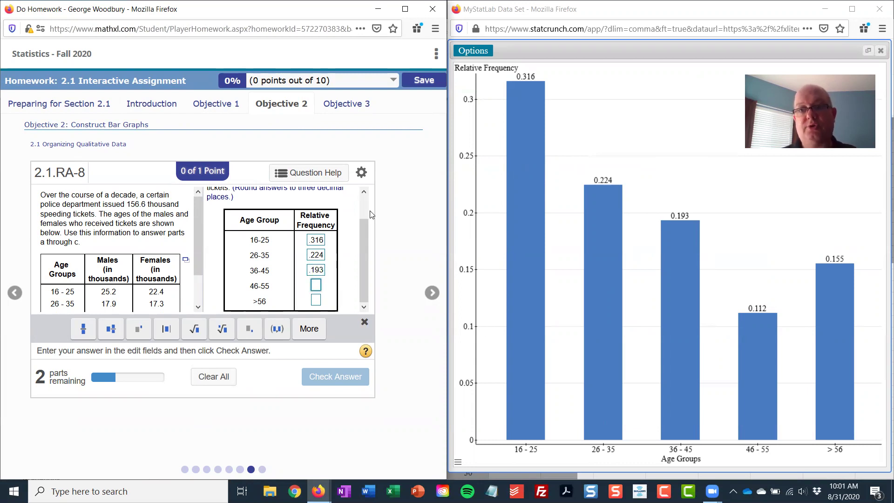
text(0.112)
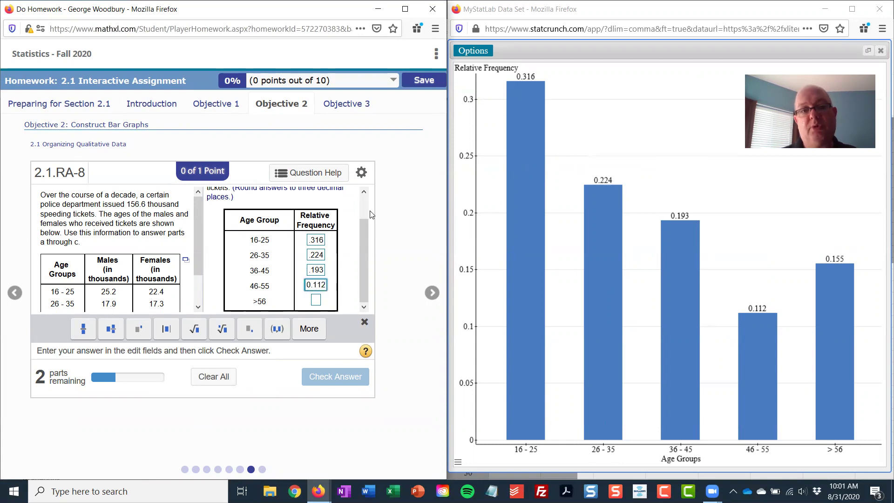
key(Tab)
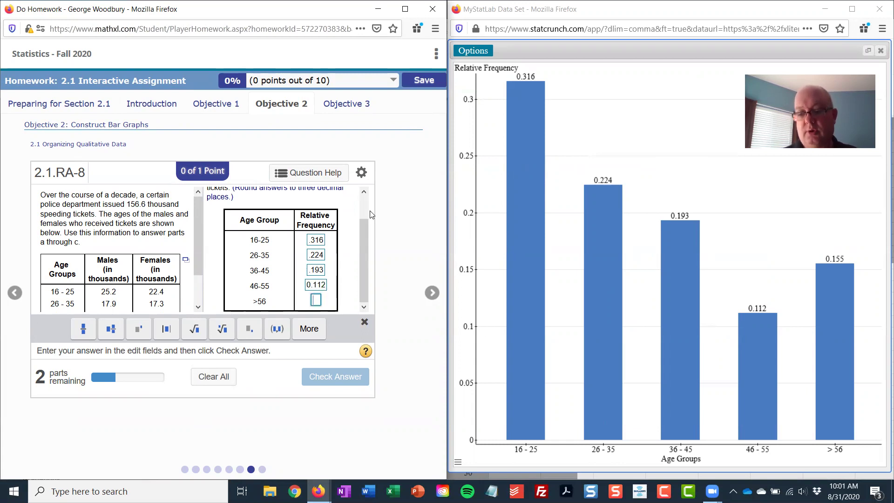
text(0.155)
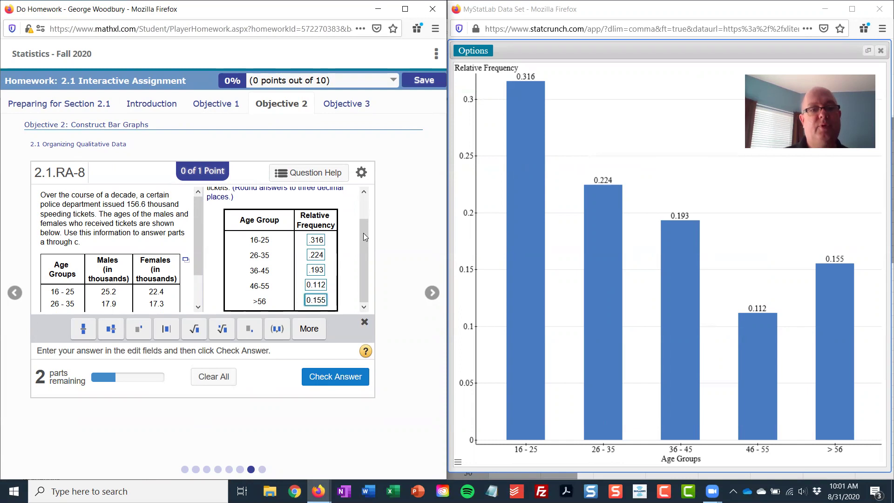
click(323, 377)
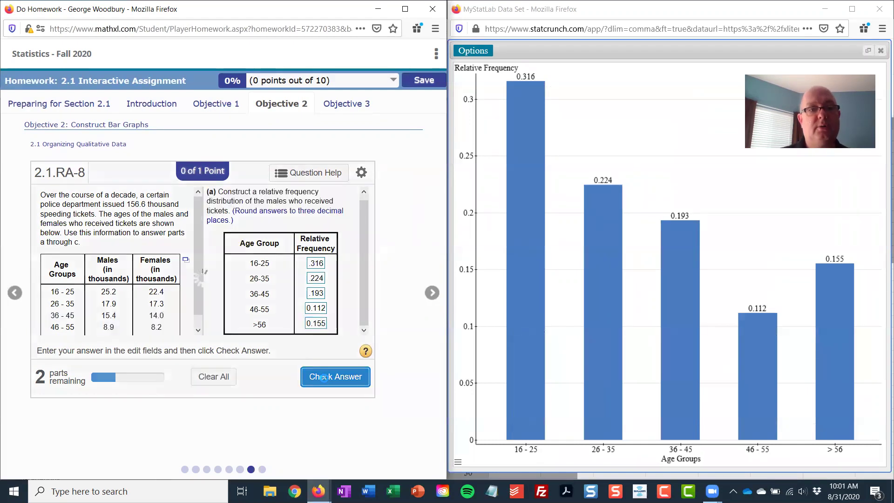
click(201, 297)
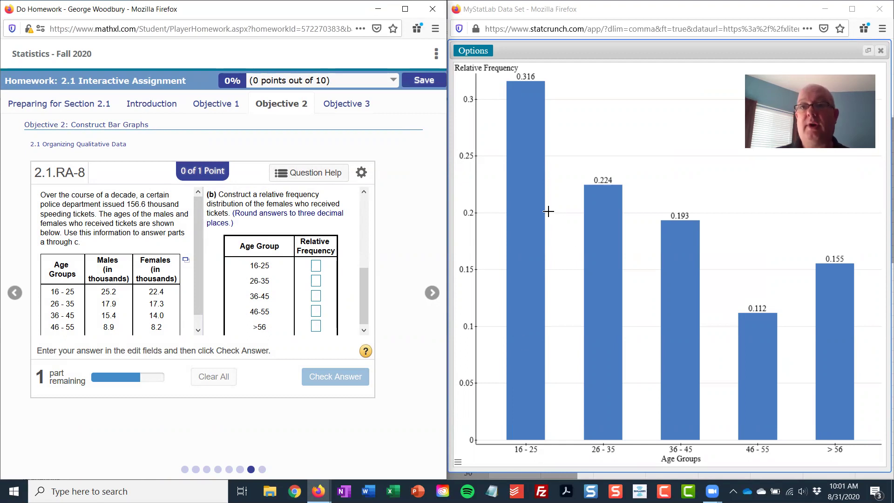
Step: Recompute the bar plot with Females (in thousands) as counts and maximize the chart window
click(477, 56)
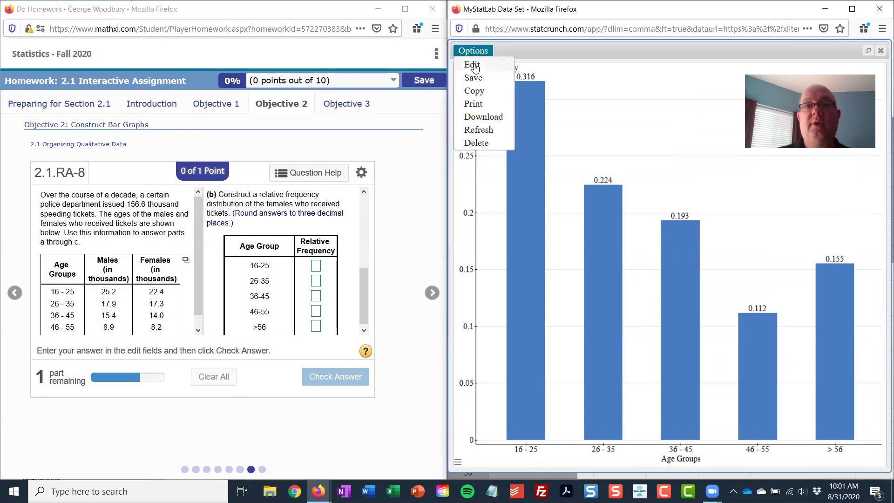
click(473, 63)
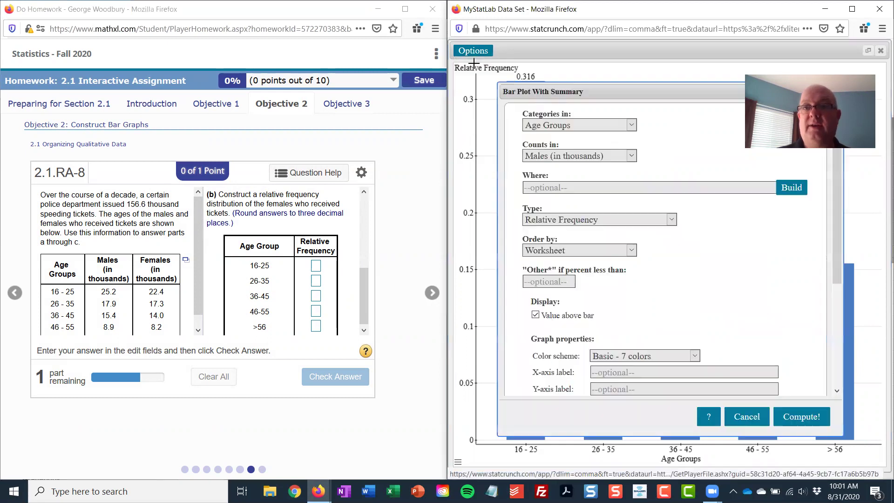
click(608, 157)
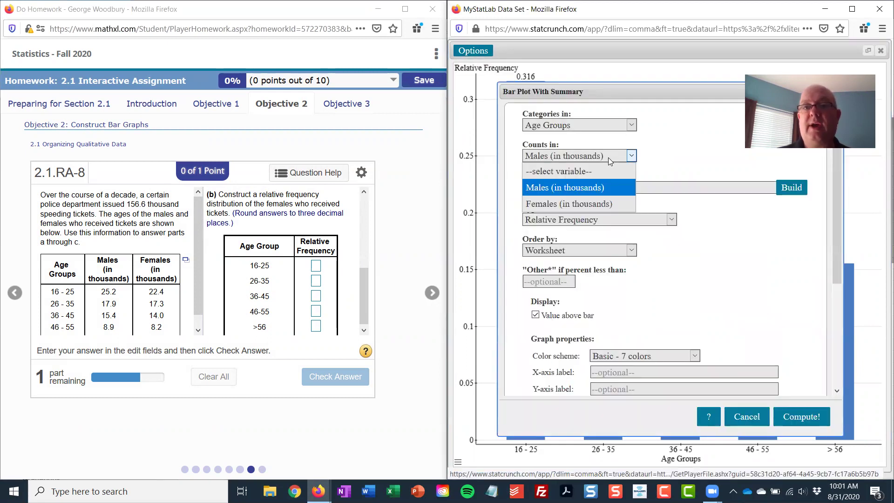
click(593, 205)
click(806, 417)
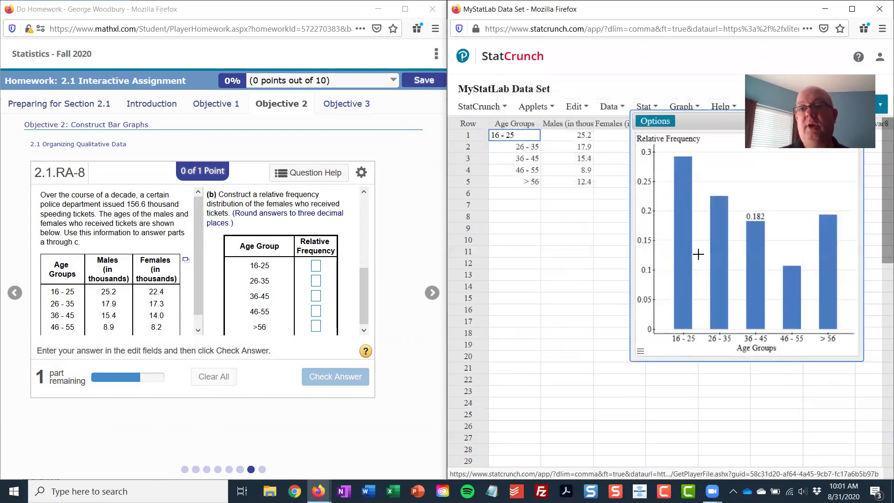
drag(694, 121, 618, 199)
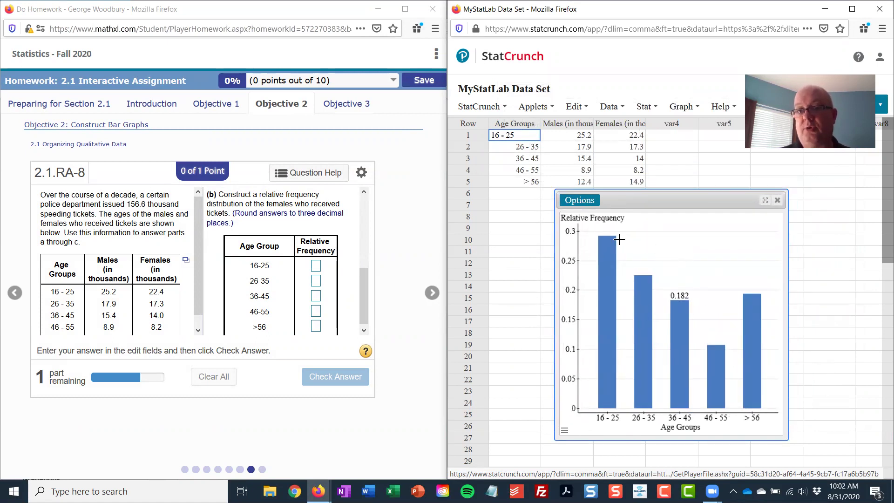
click(766, 201)
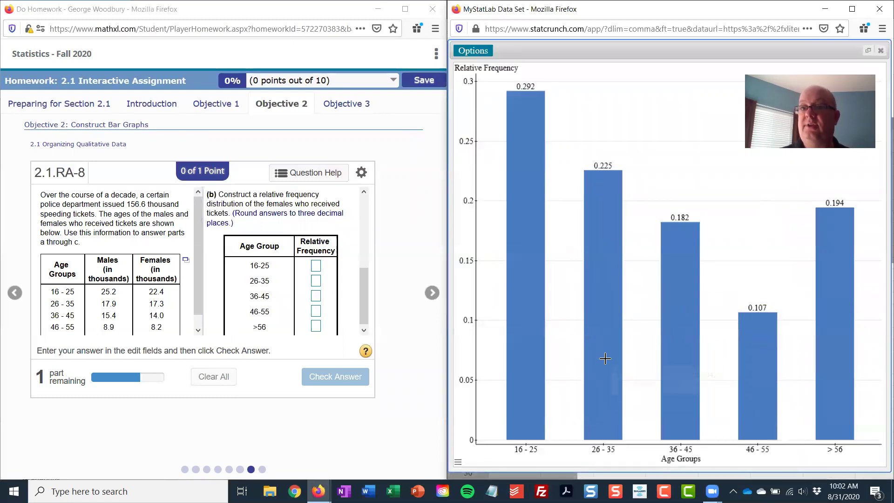
Step: Enter female relative frequencies .292, .225, .182, .107, .194 and check the answer
click(317, 267)
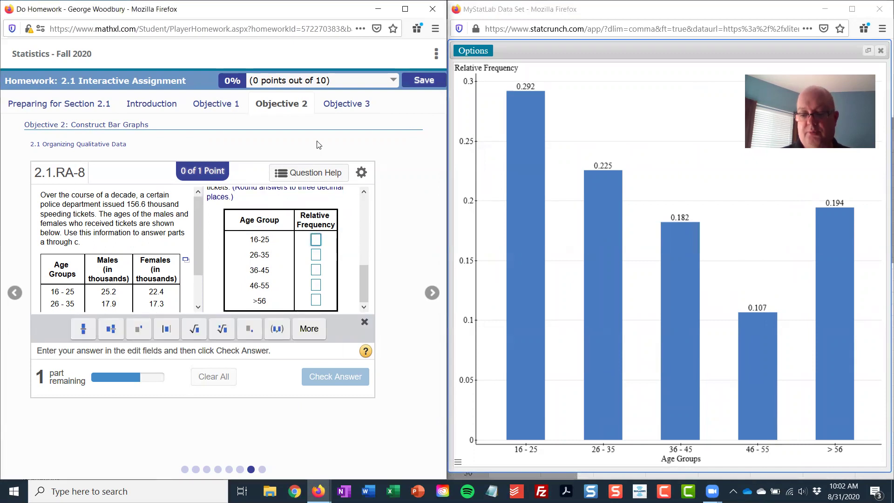
text(.292)
key(Tab)
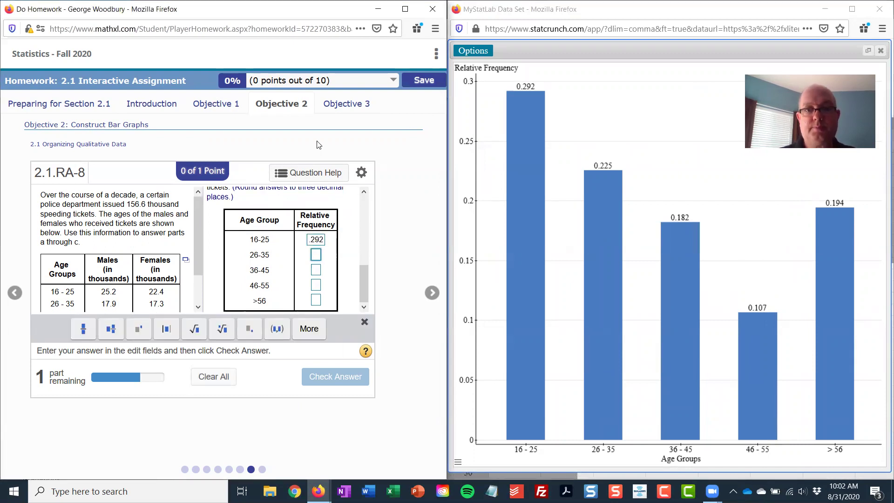
text(.225)
key(Tab)
text(.182)
key(Tab)
text(.107)
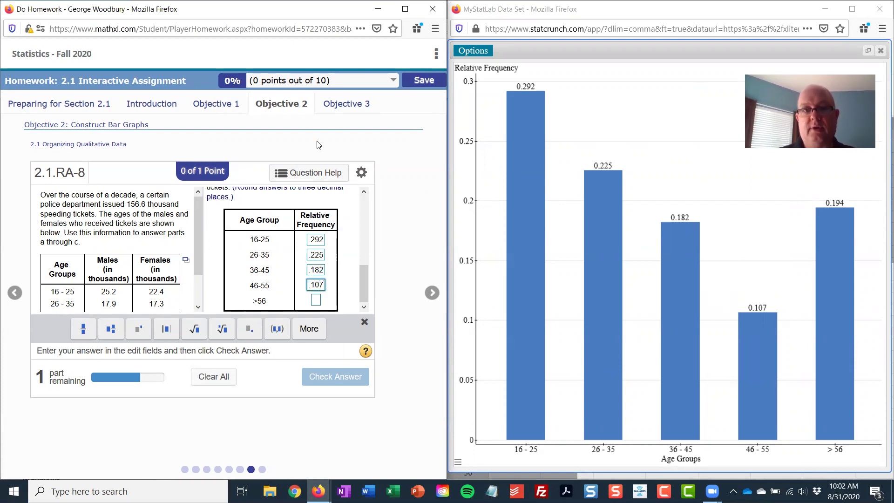
key(Tab)
text(.194)
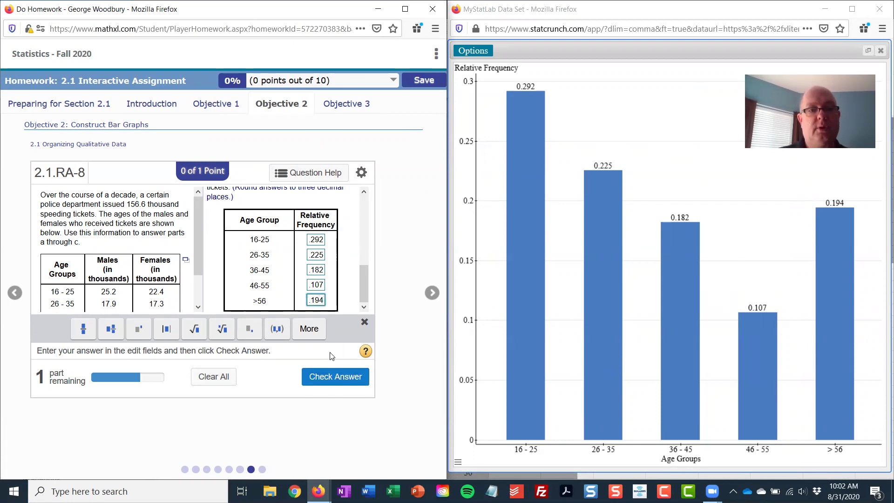
click(348, 378)
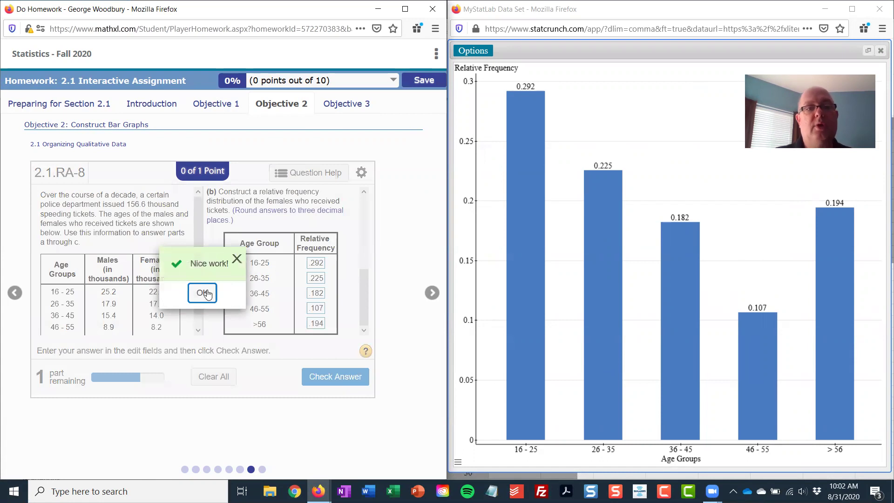
Step: Dismiss the Nice work! feedback and maximize the homework window to show part (c)
click(199, 294)
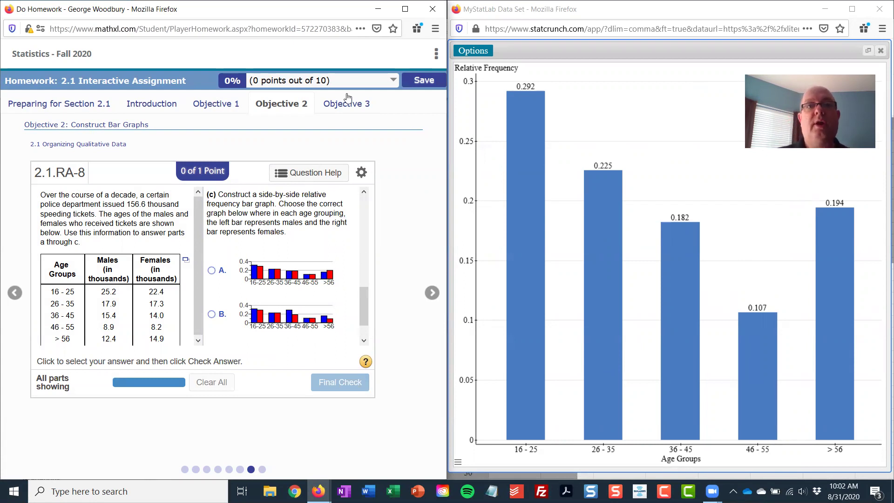
click(404, 9)
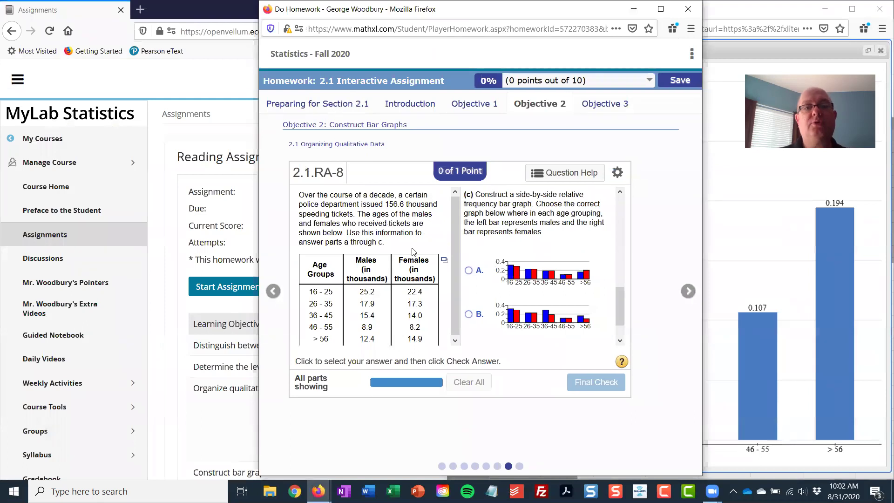
click(660, 8)
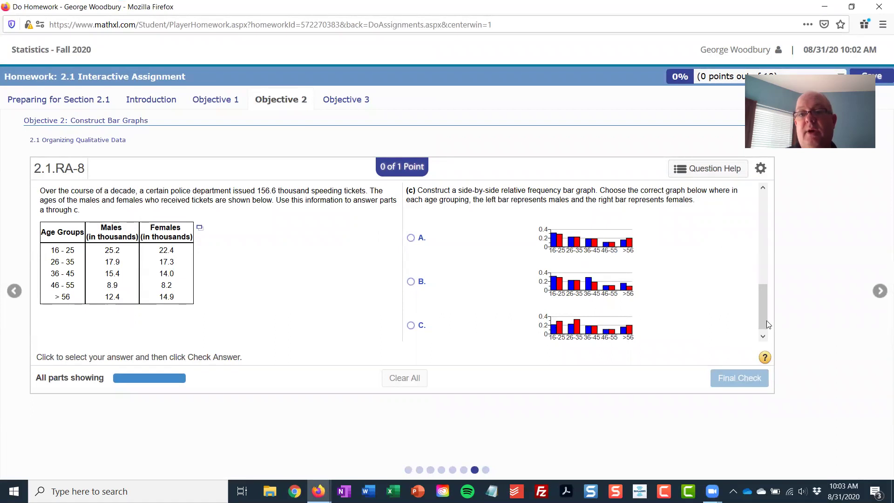
drag(766, 320, 762, 349)
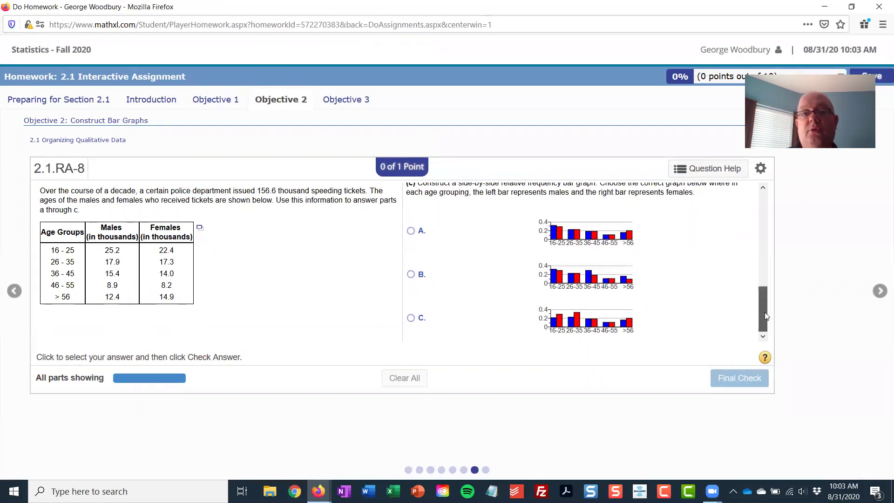
mouse_move(765, 316)
mouse_down()
mouse_move(766, 235)
mouse_move(765, 308)
mouse_up()
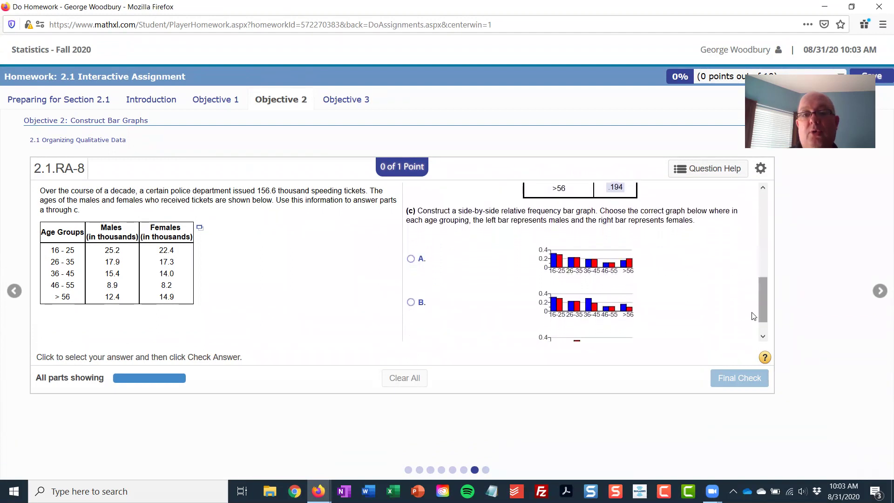
Step: Select graph B for part (c), then compare it against the male and female tables above
right_click(589, 299)
click(529, 300)
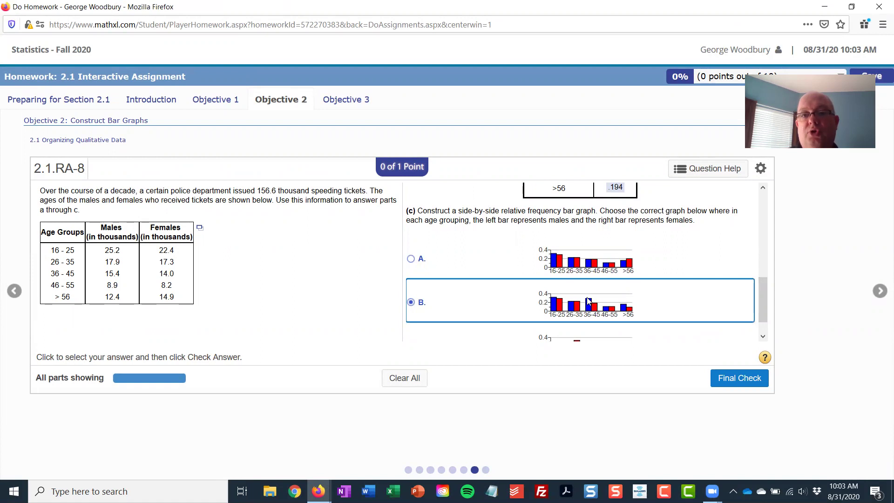
scroll(628, 277, up, 6)
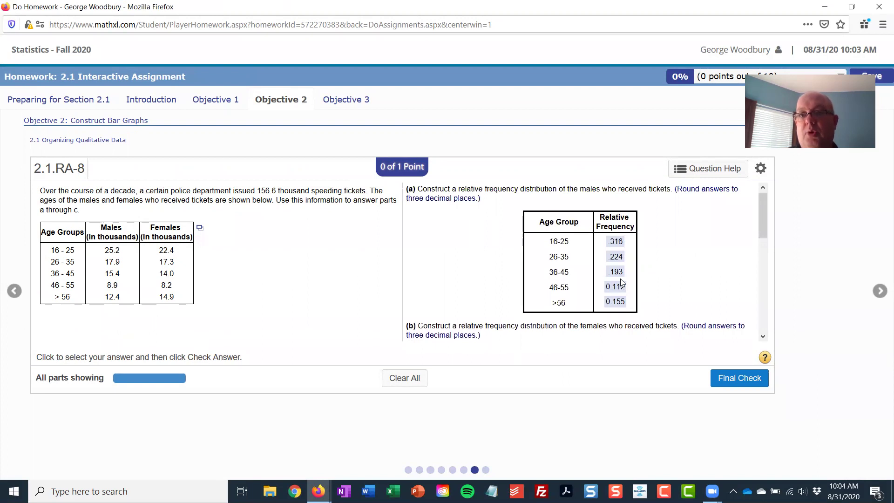
scroll(620, 281, down, 2)
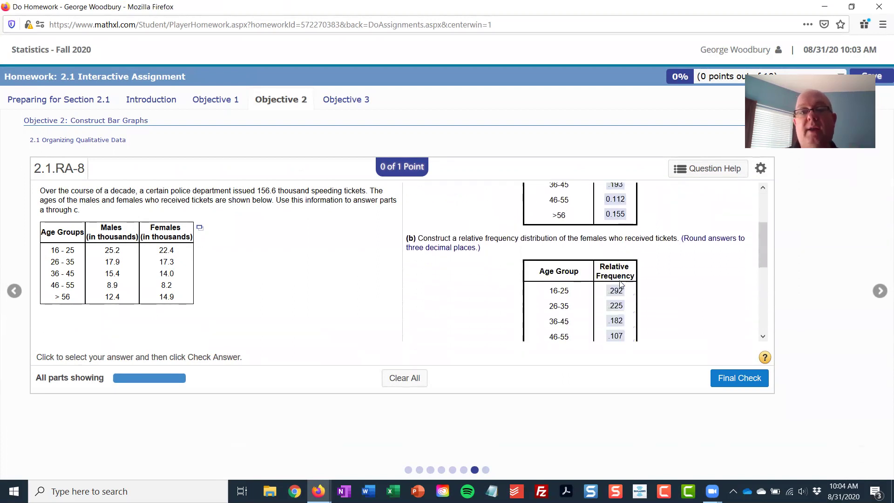
scroll(620, 284, down, 5)
Step: Switch the answer to graph A, submit it with Final Check, and close the Good job! dialog
click(411, 259)
click(719, 378)
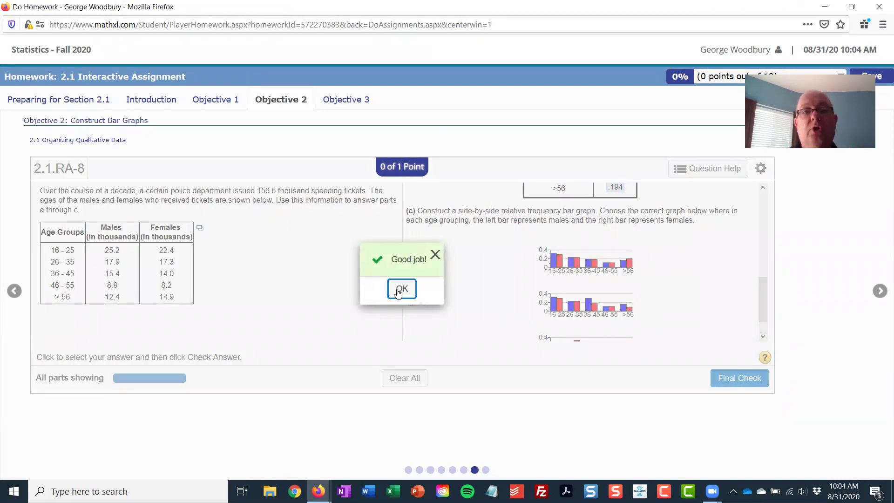
click(401, 289)
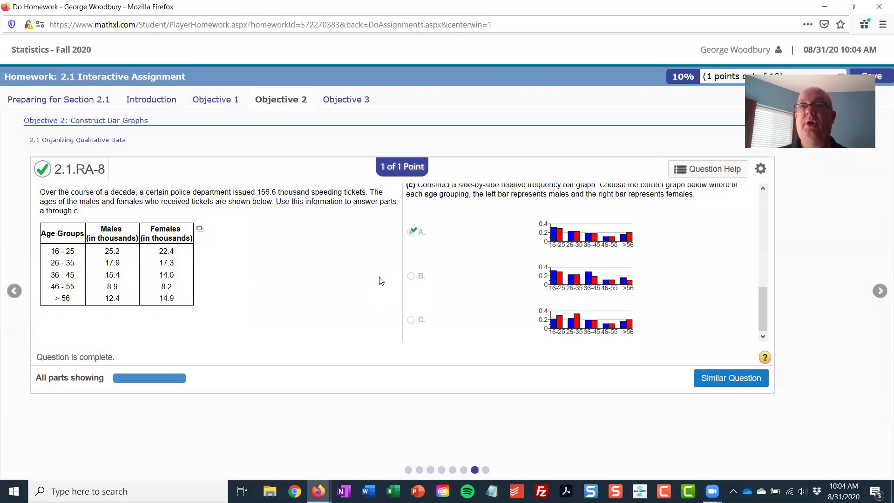